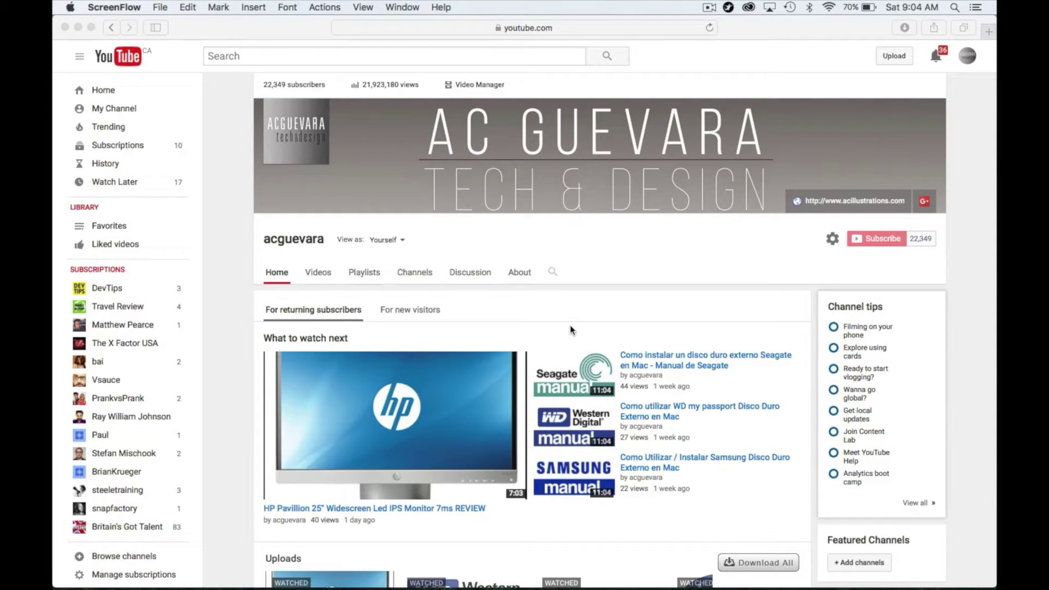
Open System Preferences from the Dock and move its window down and to the right.
mouse_move(451, 568)
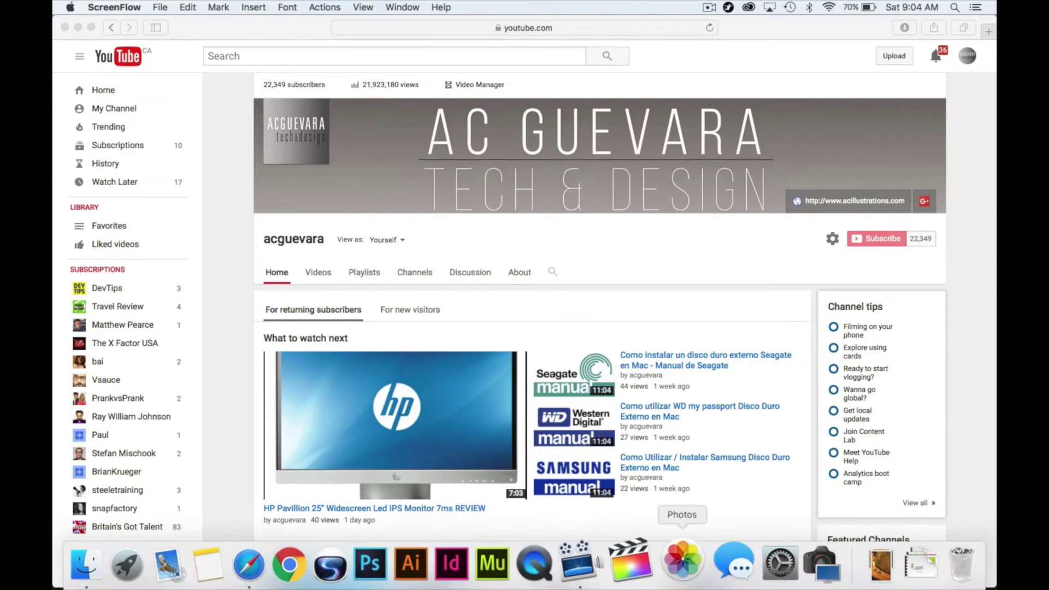
click(760, 581)
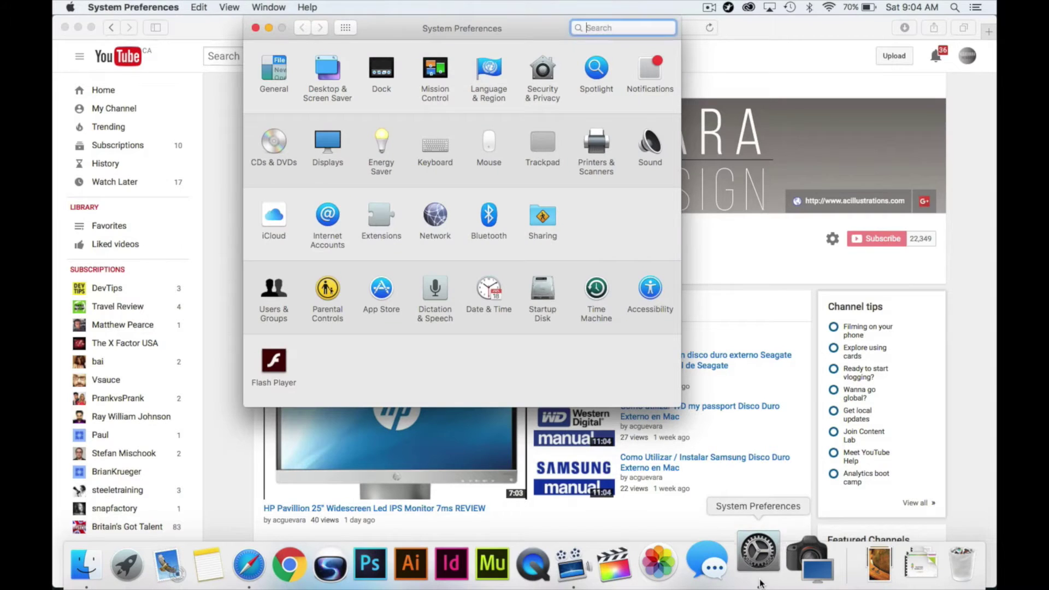
drag(530, 33, 568, 121)
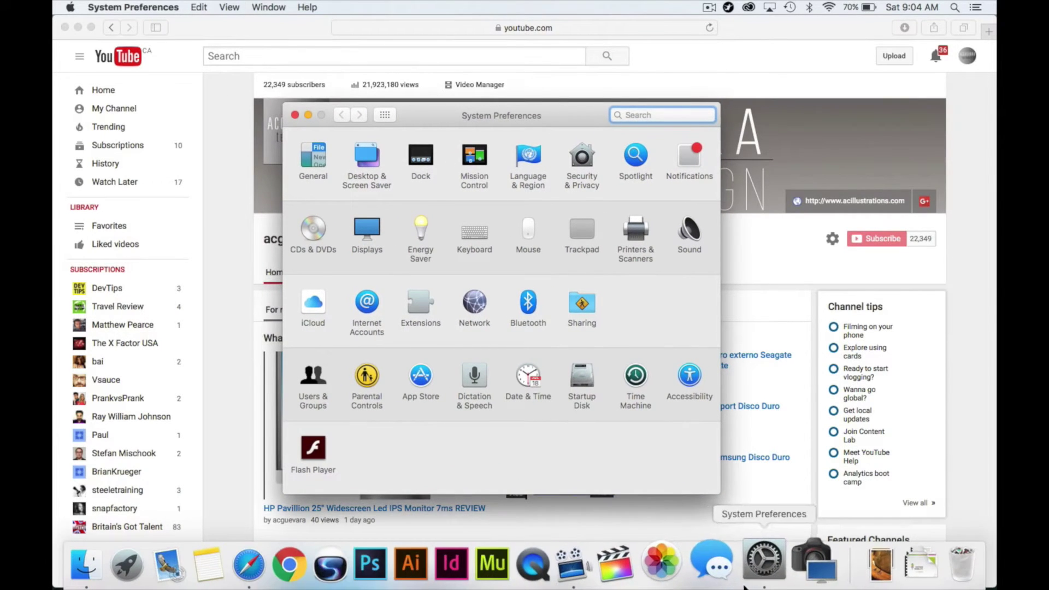
Search Spotlight for 'system', move the preferences window back up, and show Mission Control.
click(954, 8)
text(s)
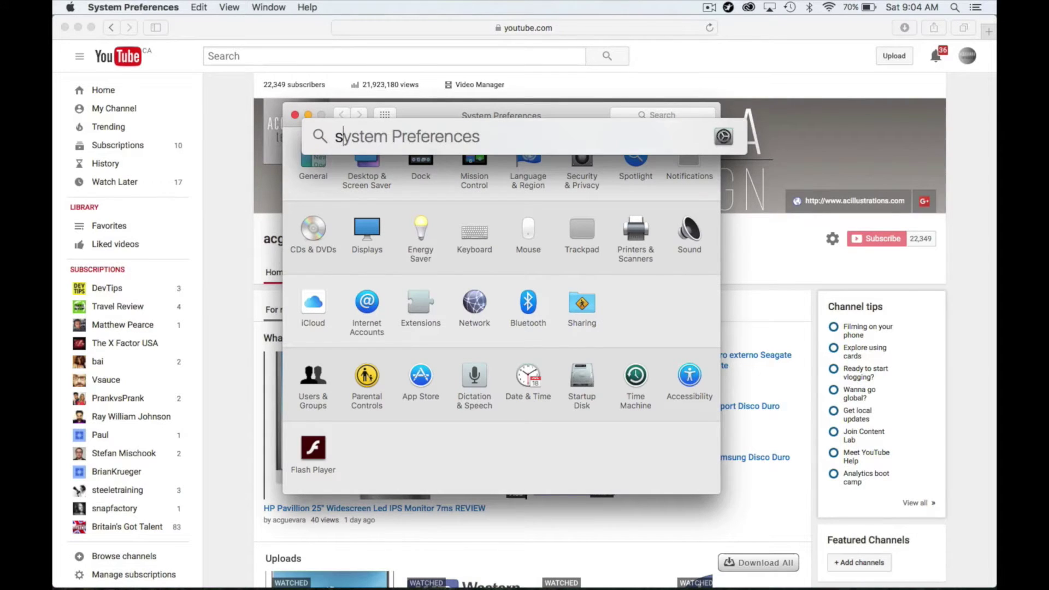
text(ystem)
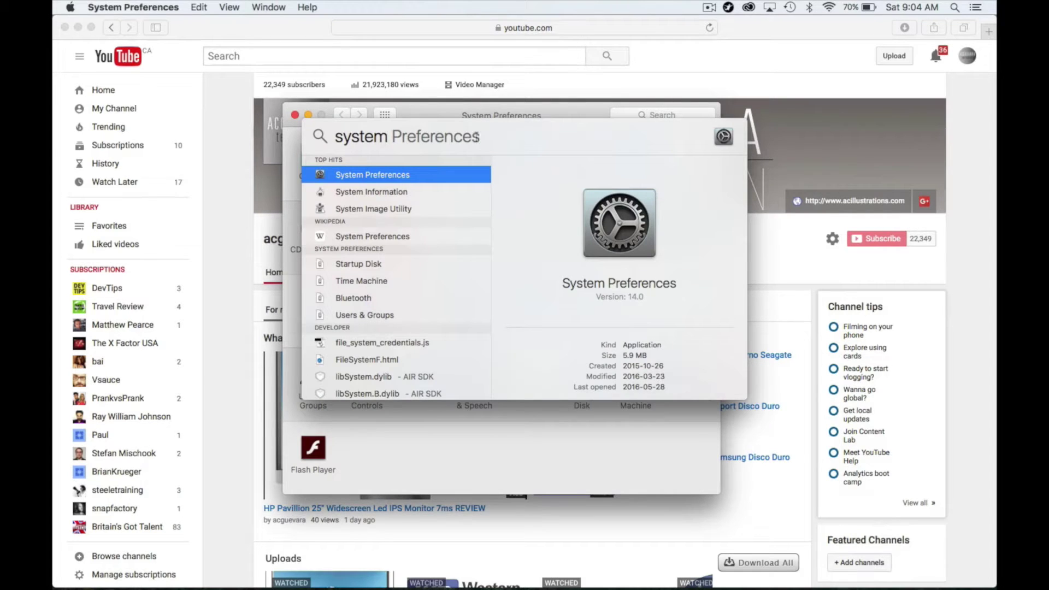
key(Return)
drag(545, 115, 545, 76)
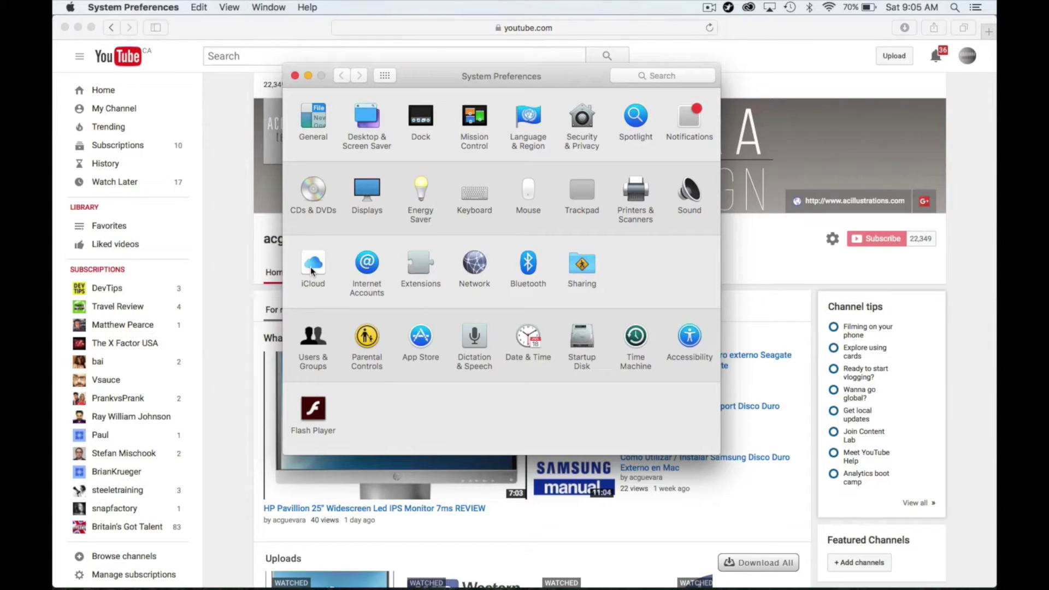
key(ctrl+Up)
Bring System Preferences to the front and open the Sharing pane.
click(311, 270)
click(580, 265)
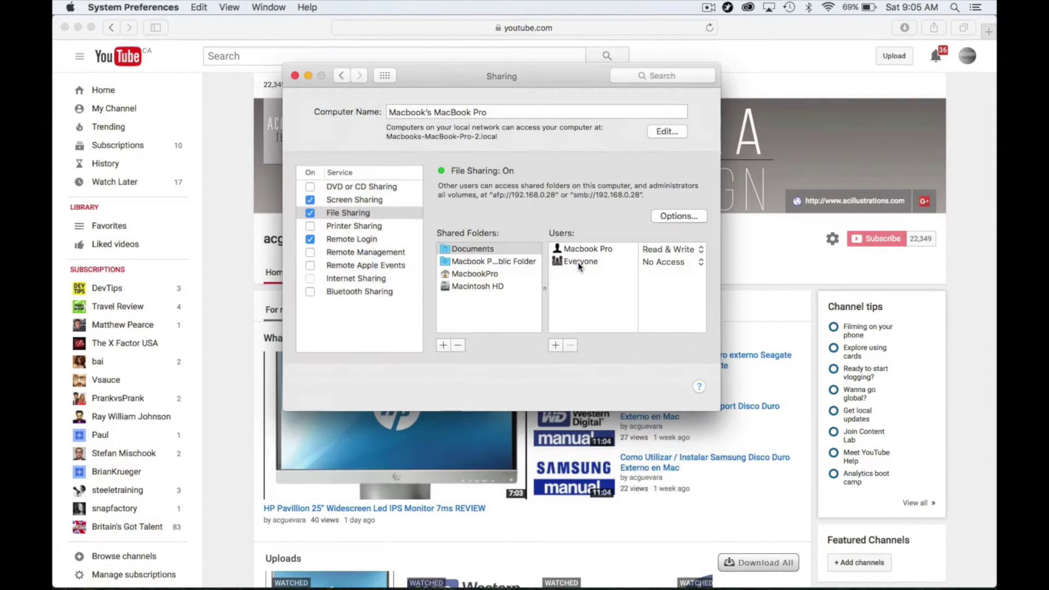
click(343, 77)
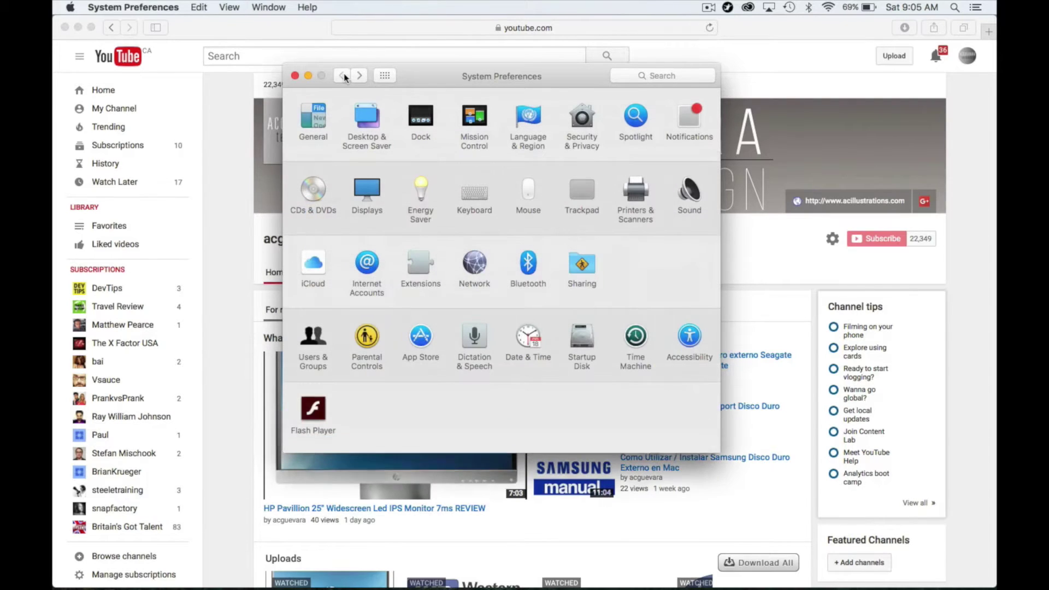
click(582, 266)
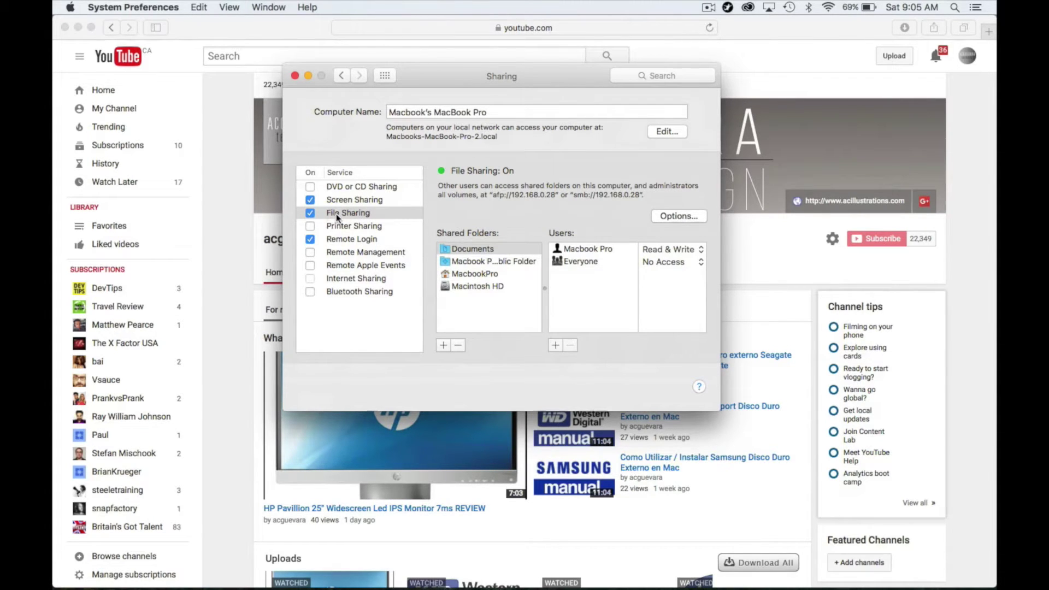
Uncheck 'Share files and folders using SMB' in File Sharing options, then return to Show All.
click(680, 215)
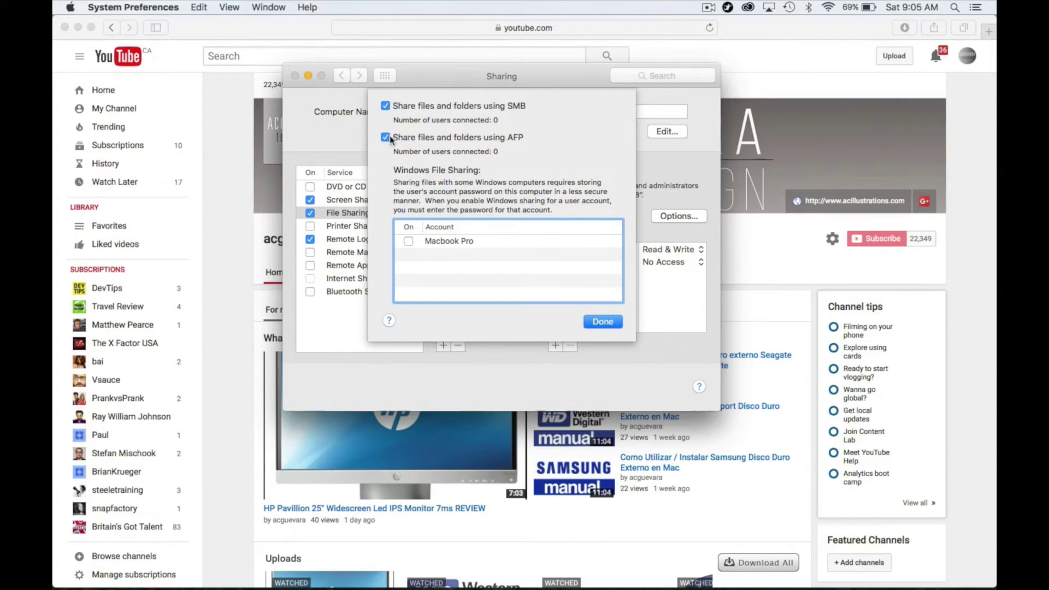
click(386, 106)
click(604, 320)
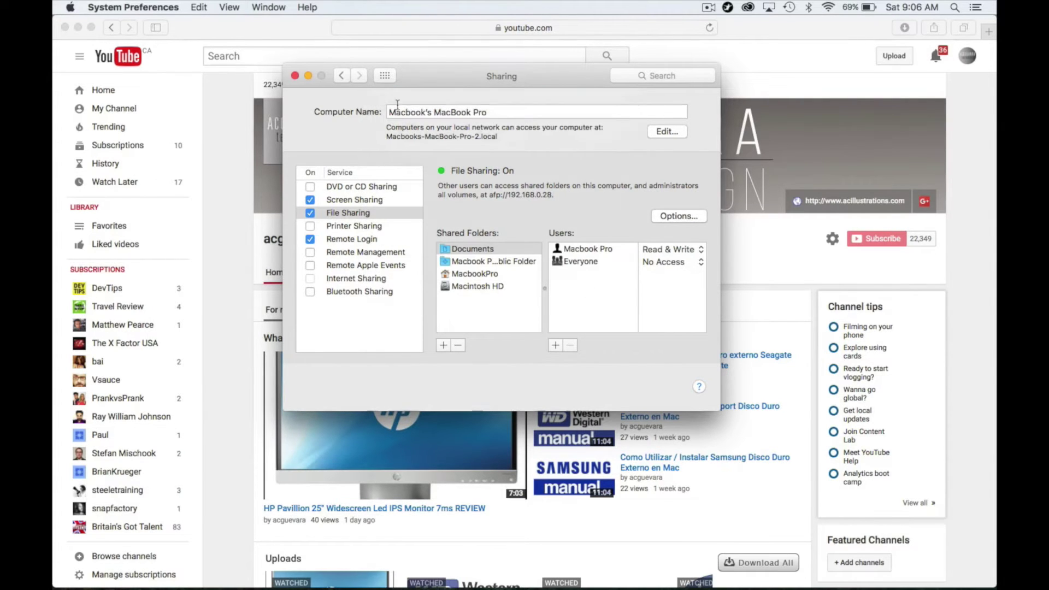
click(386, 73)
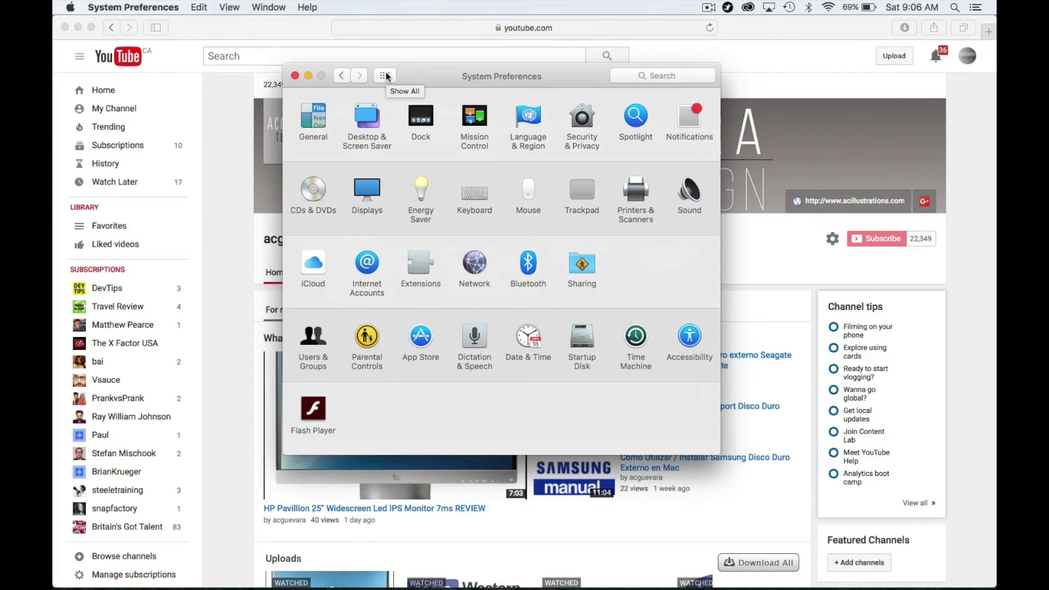
Close System Preferences, launch Disk Utility through a Spotlight search for 'disk', and centre its window.
click(295, 77)
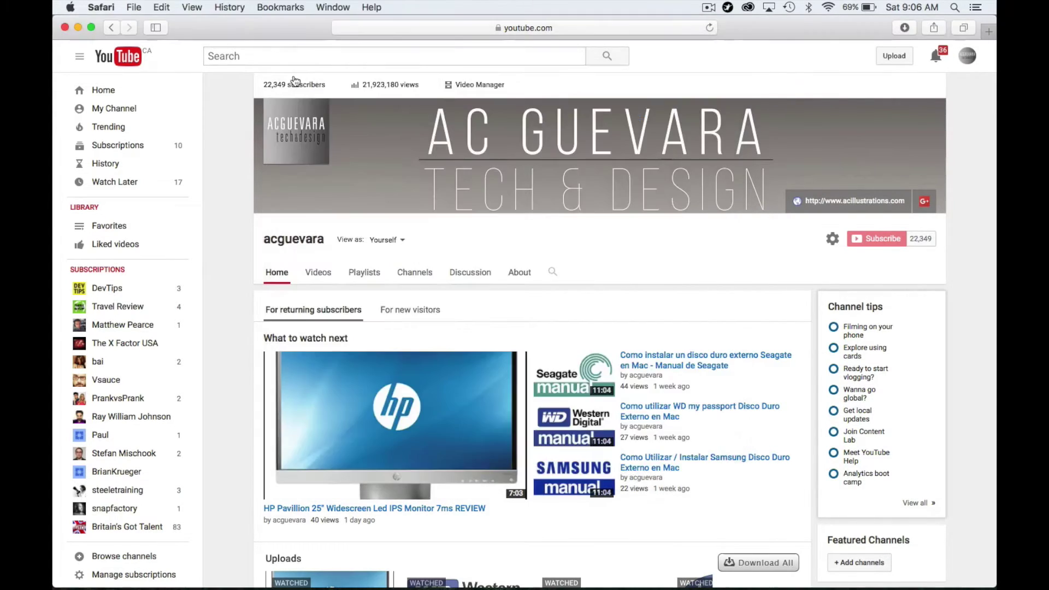
click(954, 7)
text(disk)
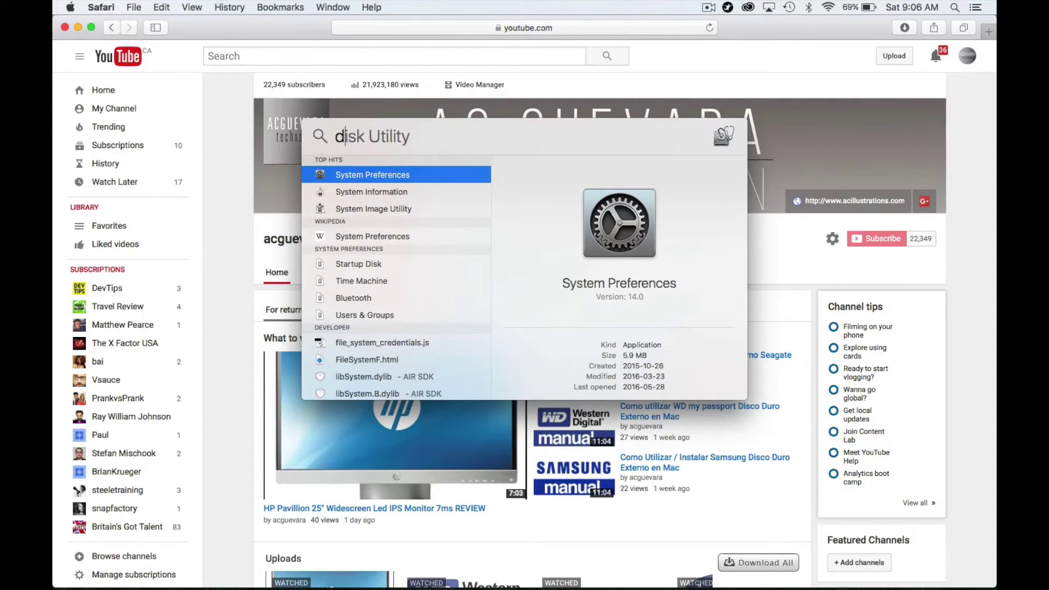
click(370, 178)
click(368, 175)
drag(524, 34, 653, 60)
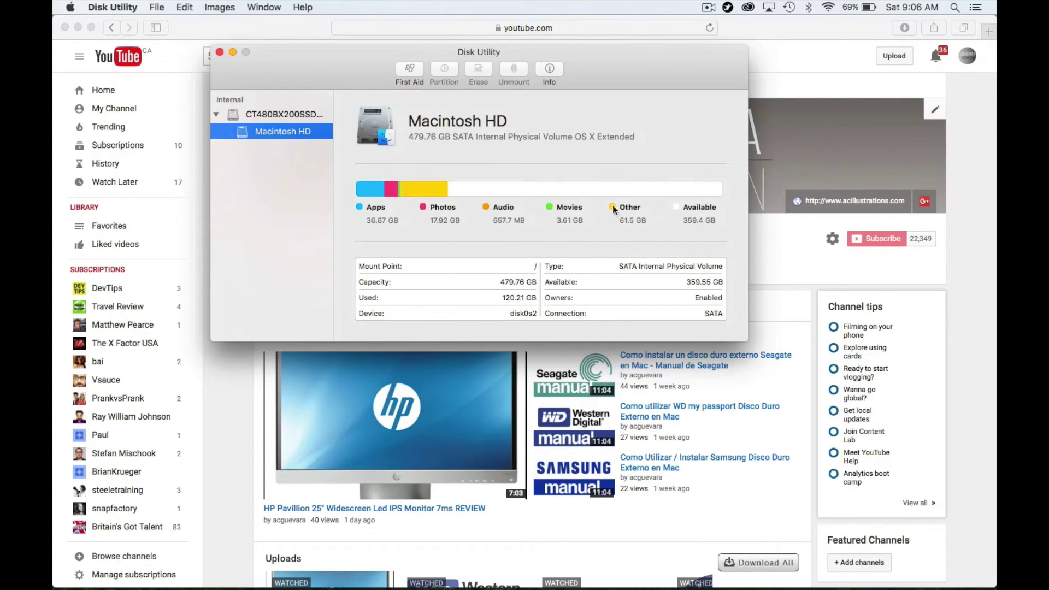
drag(363, 63, 361, 76)
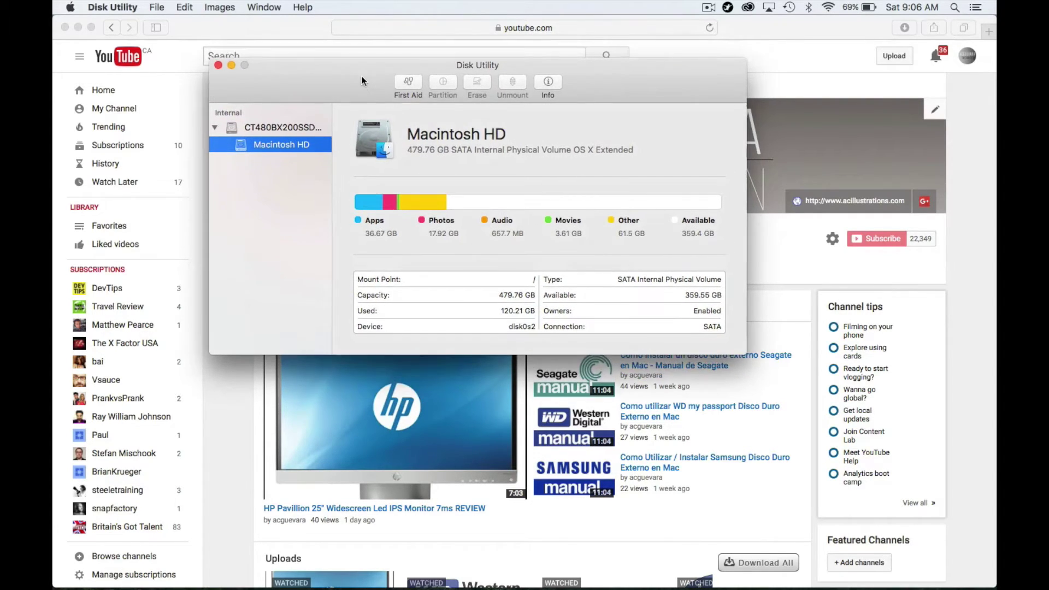
Run First Aid on Macintosh HD, review the details log, and dismiss the successful report.
click(411, 83)
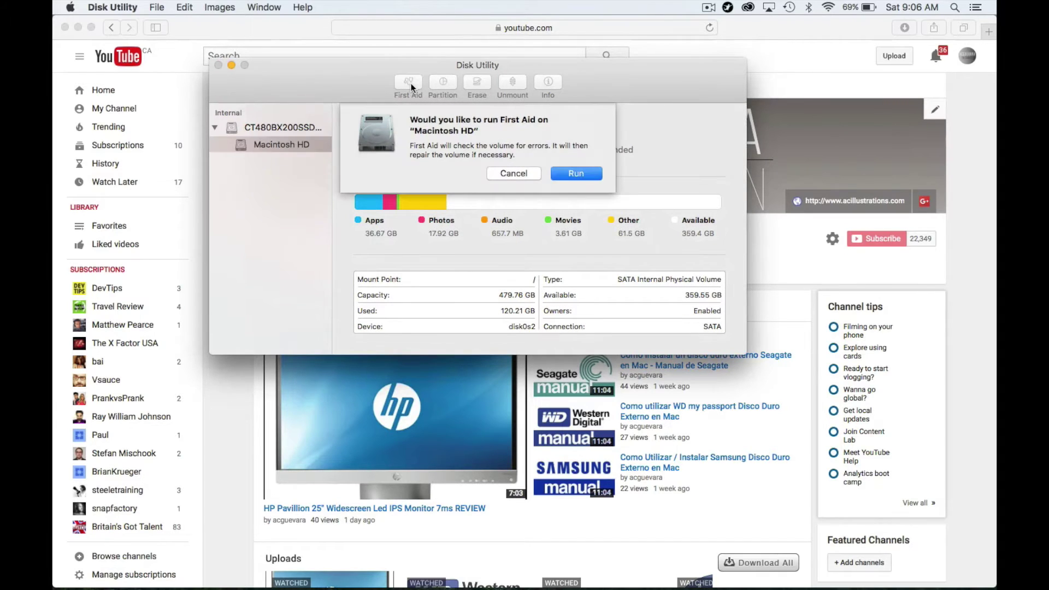
click(586, 175)
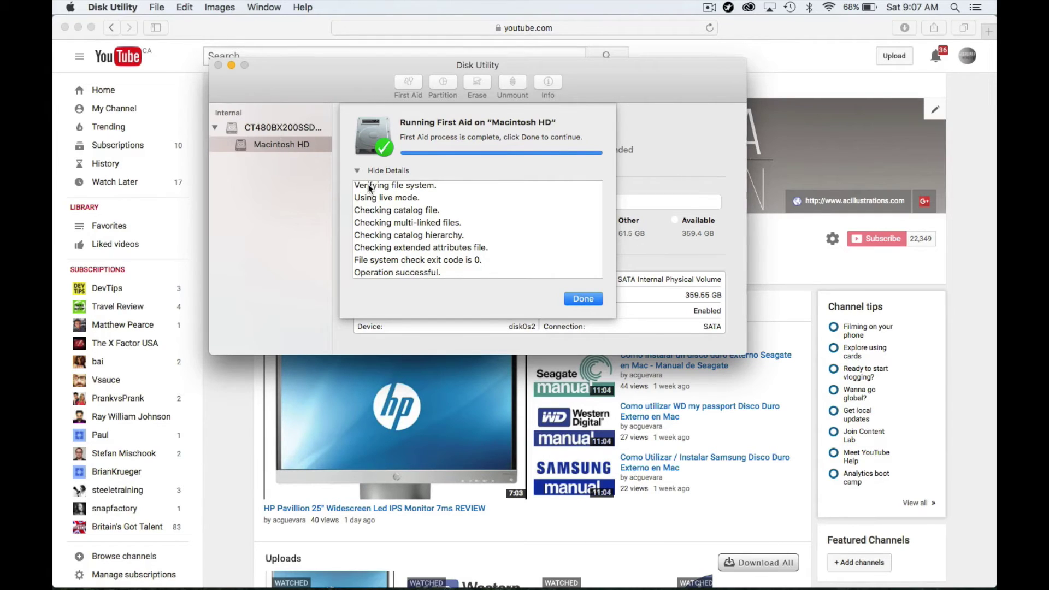
scroll(448, 225, up, 2)
scroll(448, 224, down, 1)
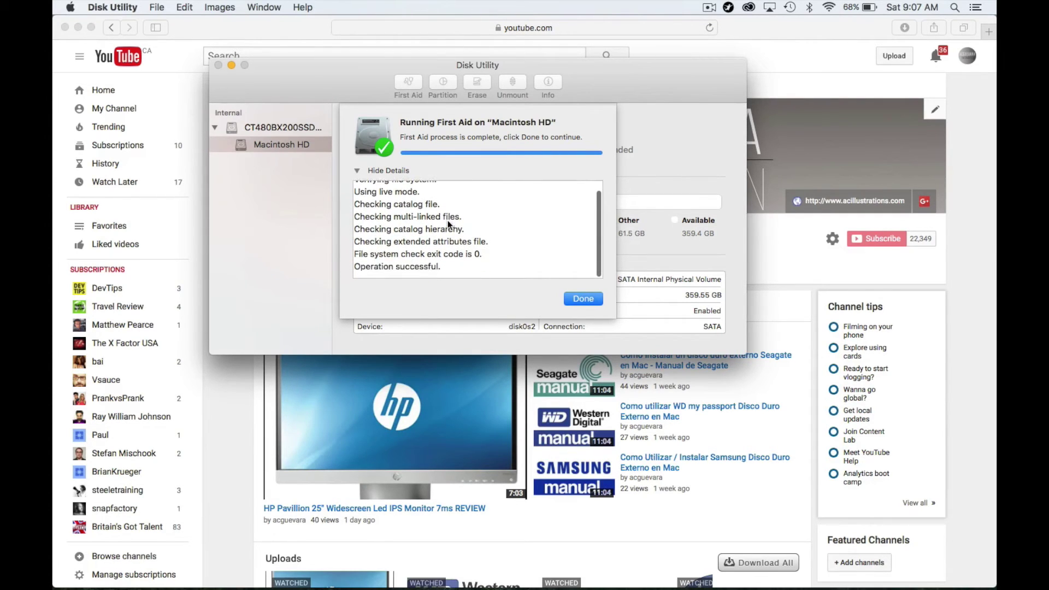
scroll(431, 245, down, 2)
scroll(432, 245, up, 2)
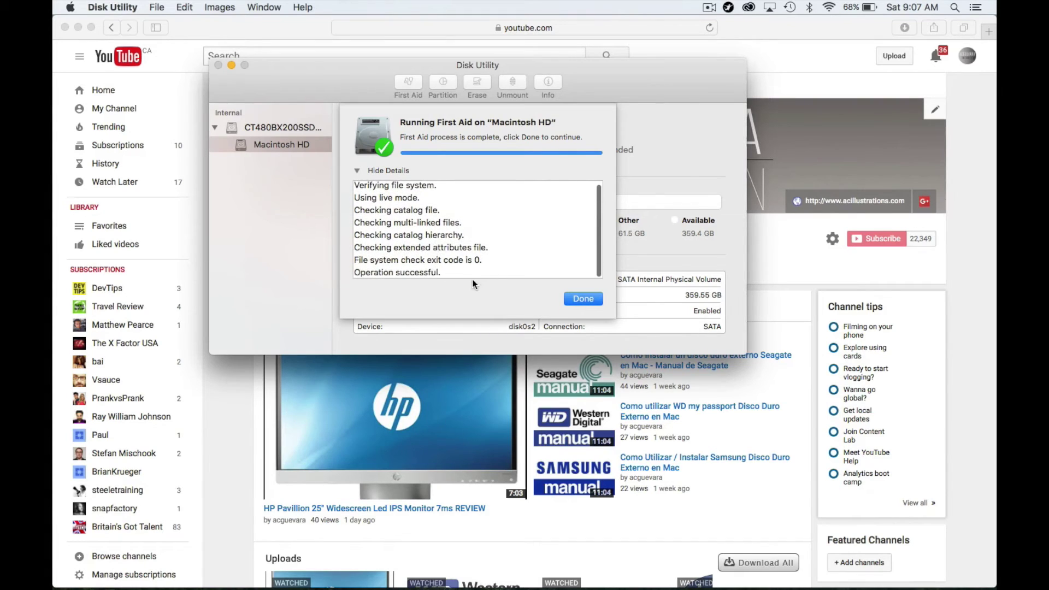
click(582, 299)
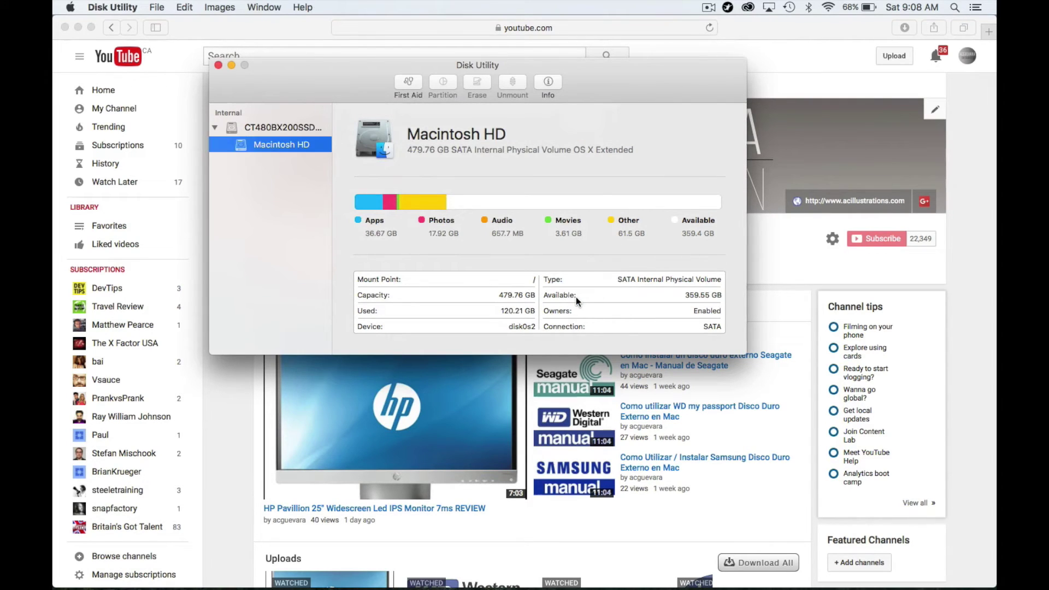
Close Disk Utility and open Time Machine in System Preferences to review both backup disks.
click(219, 64)
mouse_move(405, 585)
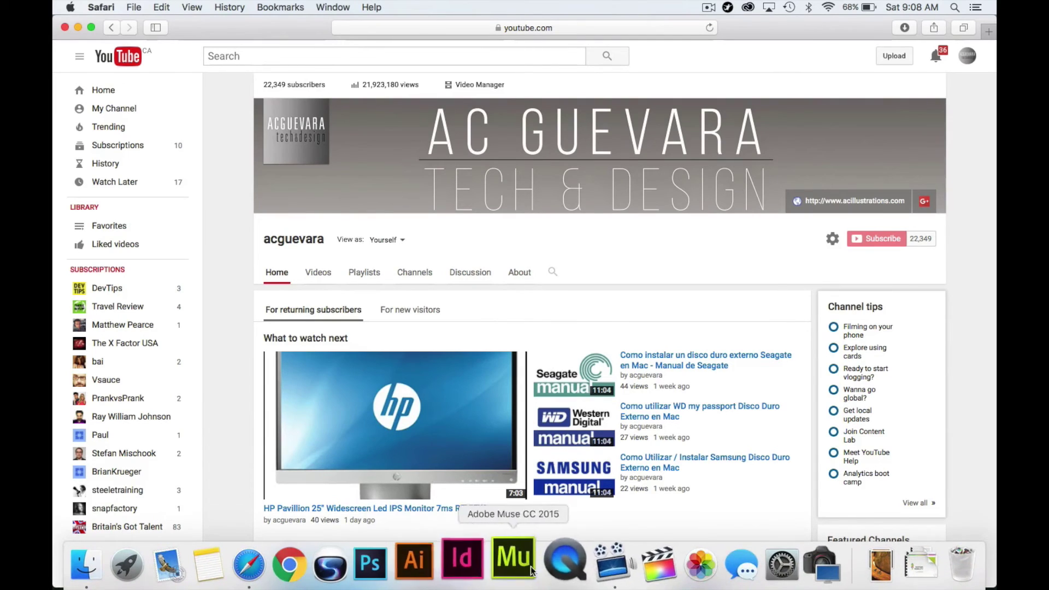
click(748, 576)
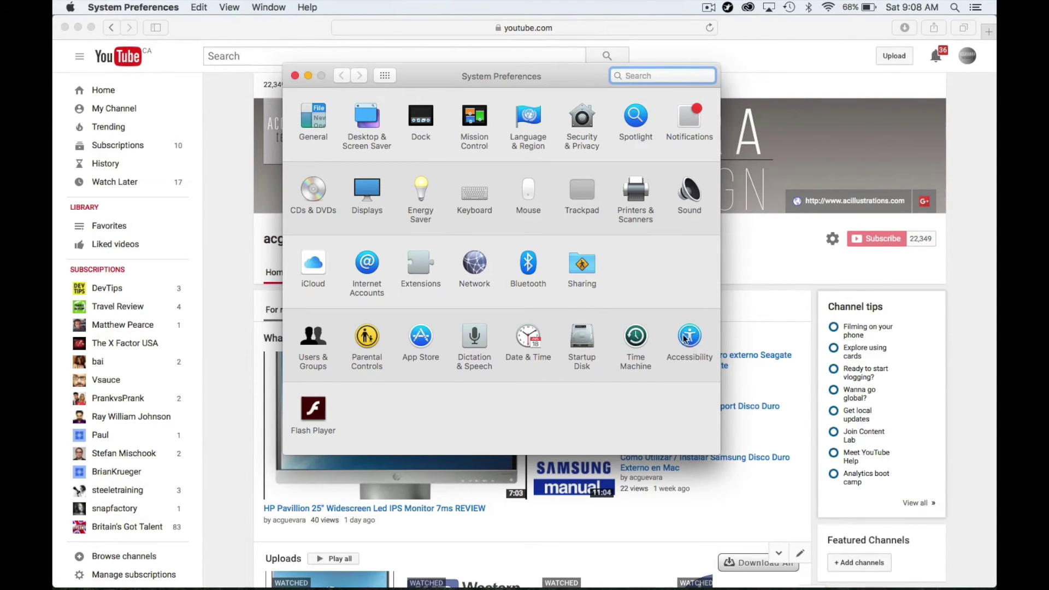
click(636, 337)
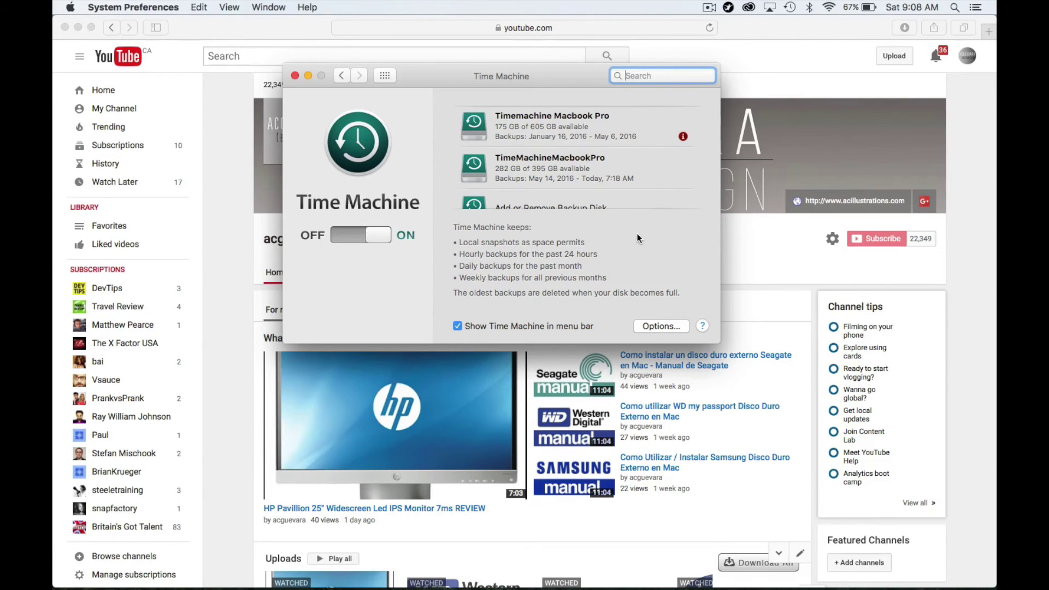
scroll(649, 186, down, 2)
scroll(649, 186, up, 2)
drag(566, 82, 572, 116)
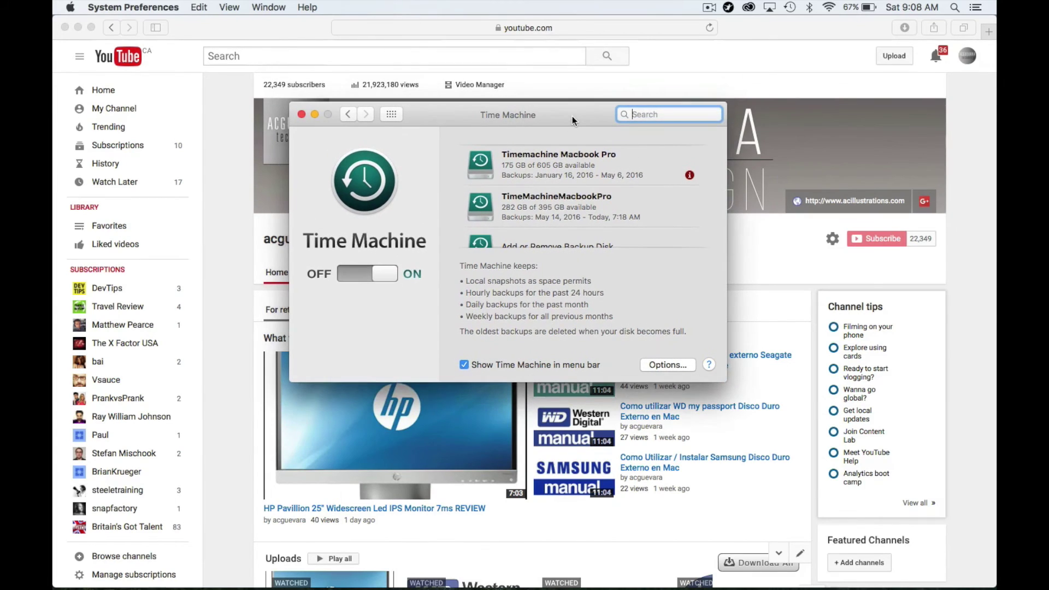